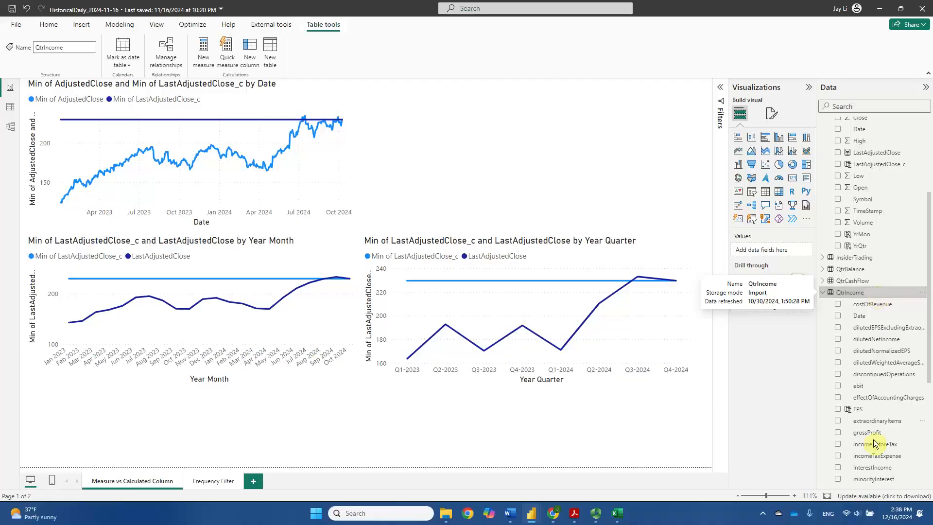
Review the EPS column's formula, then examine the 31-Mar-22 row and the four 2021 EPS values in QtrIncome.xlsx in Excel
{"action": "left_click", "coordinate": [872, 408]}
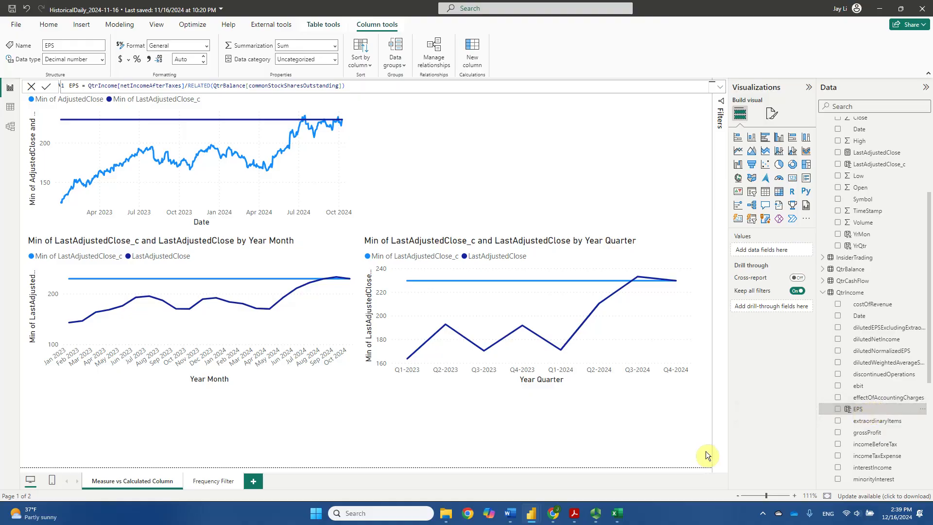
{"action": "left_click", "coordinate": [616, 518]}
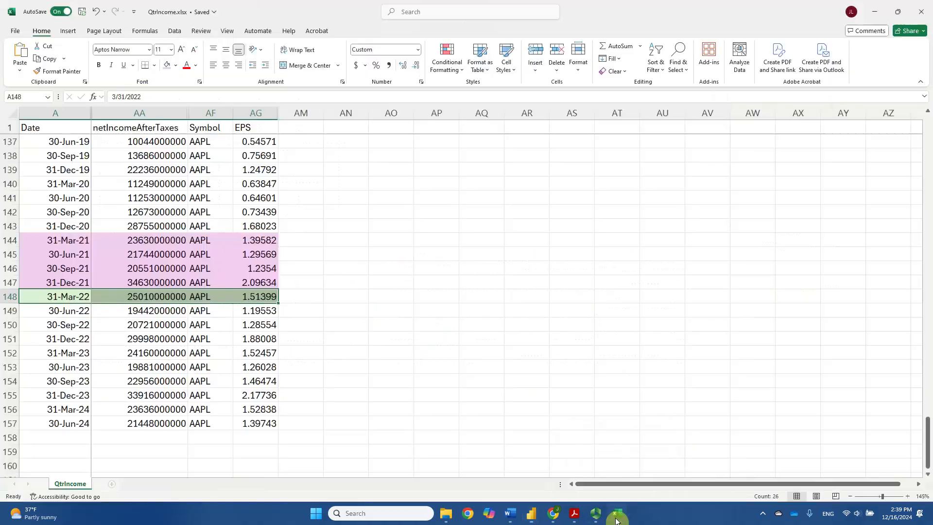
{"action": "left_click", "coordinate": [338, 288]}
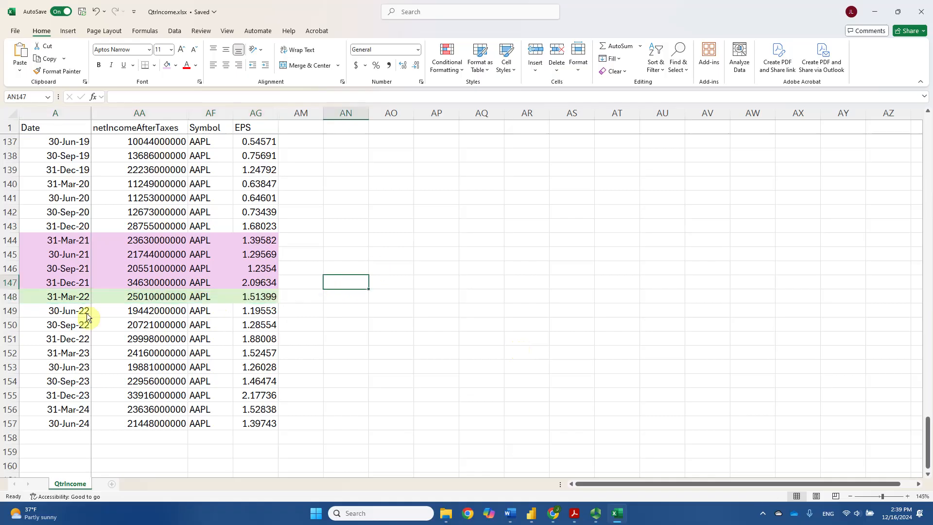
{"action": "left_click", "coordinate": [34, 298]}
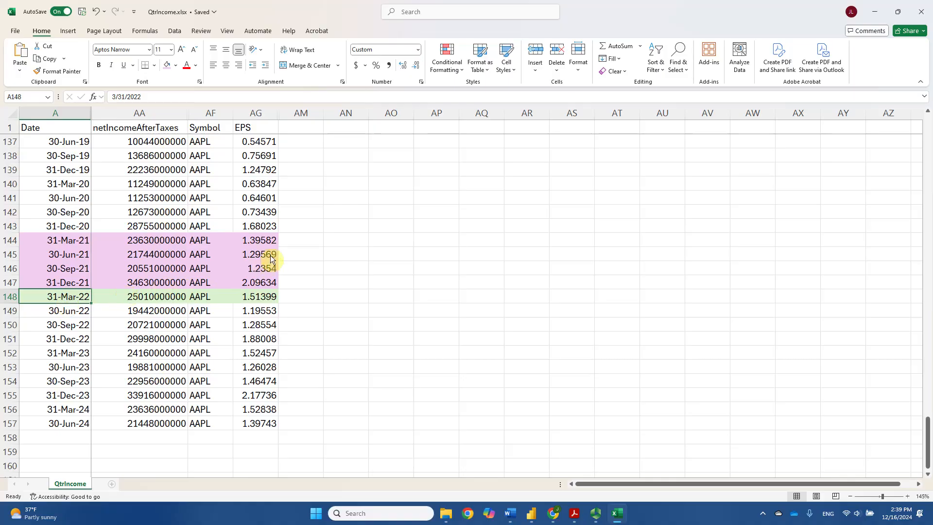
{"action": "left_click_drag", "start_coordinate": [266, 240], "coordinate": [263, 282]}
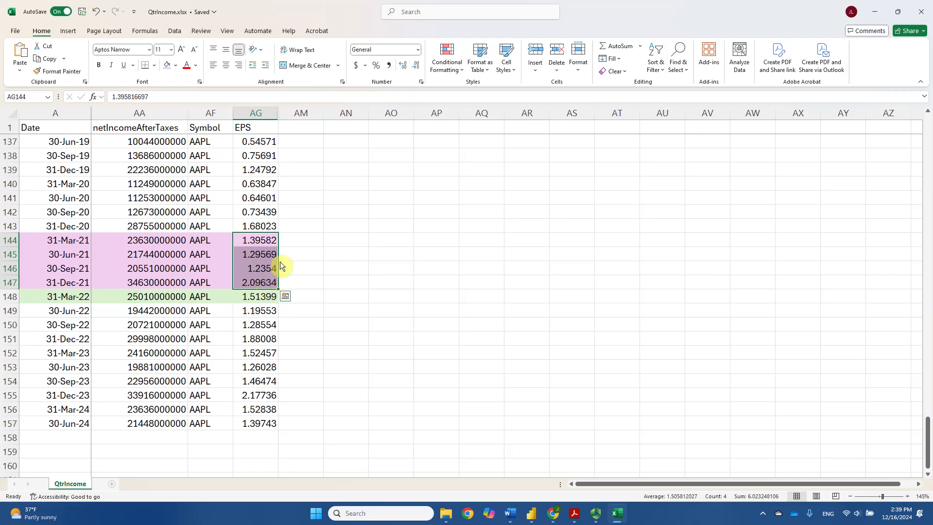
Enter =SUM(AG144:AG147) in cell AN148 to total the EPS of the four quarters before 31-Mar-22
{"action": "left_click", "coordinate": [360, 294]}
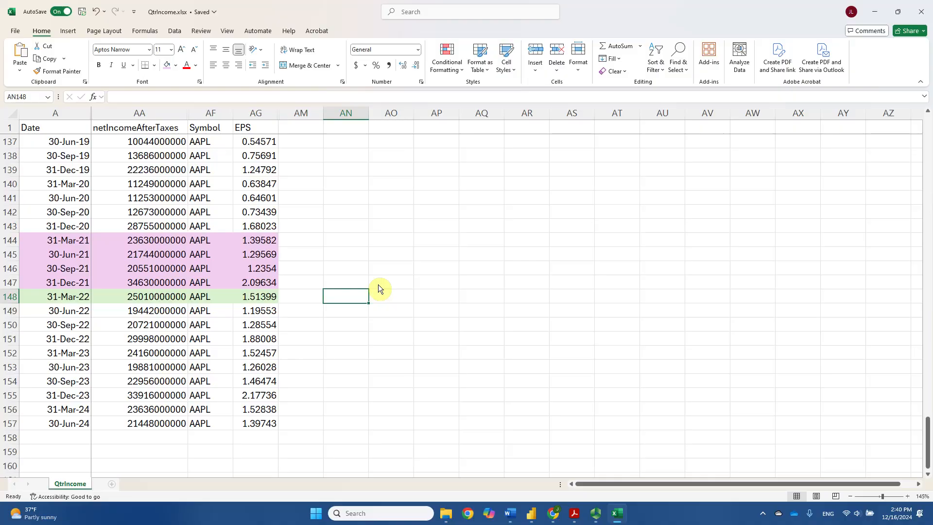
{"action": "type", "text": "=sum("}
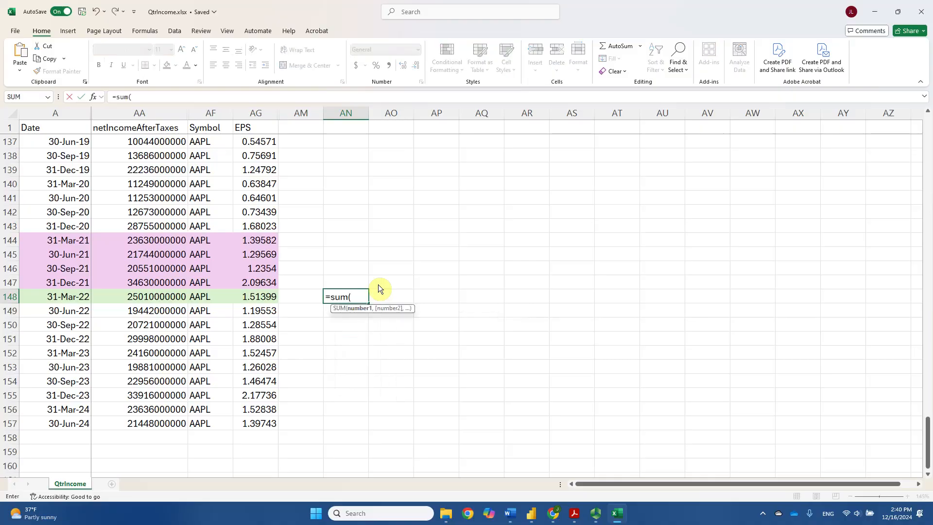
{"action": "left_click_drag", "start_coordinate": [263, 241], "coordinate": [266, 282]}
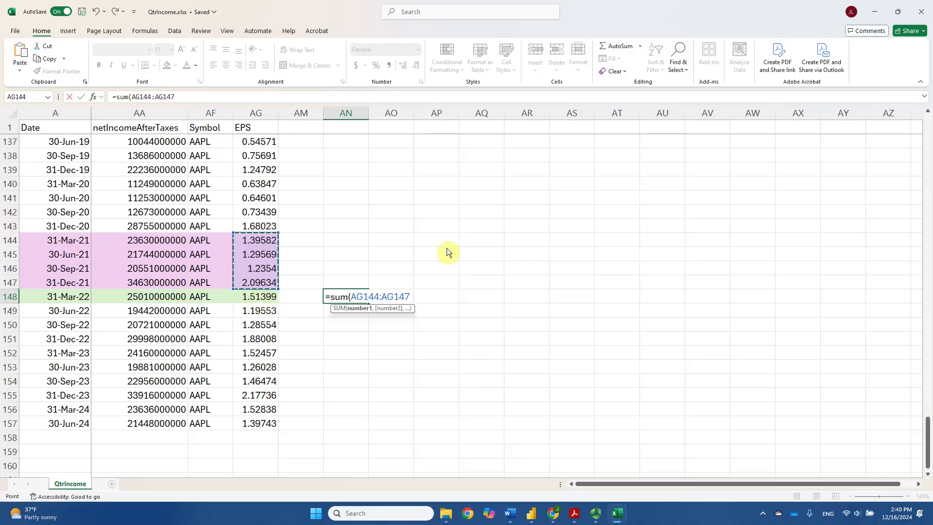
{"action": "type", "text": ")"}
{"action": "key", "text": "ctrl+Return"}
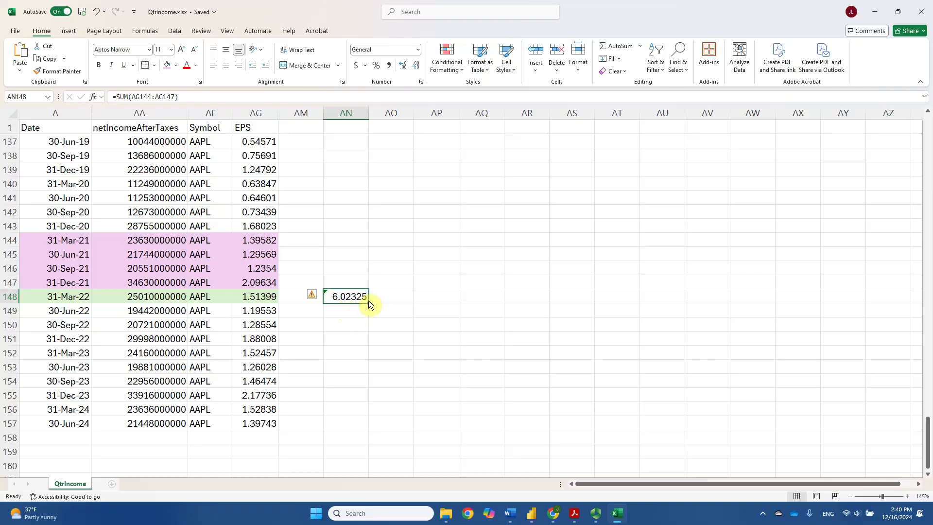
Fill the four-quarter EPS sum from AN148 down to AN157 and inspect the copied formula in AN153
{"action": "left_click_drag", "start_coordinate": [367, 304], "coordinate": [365, 424]}
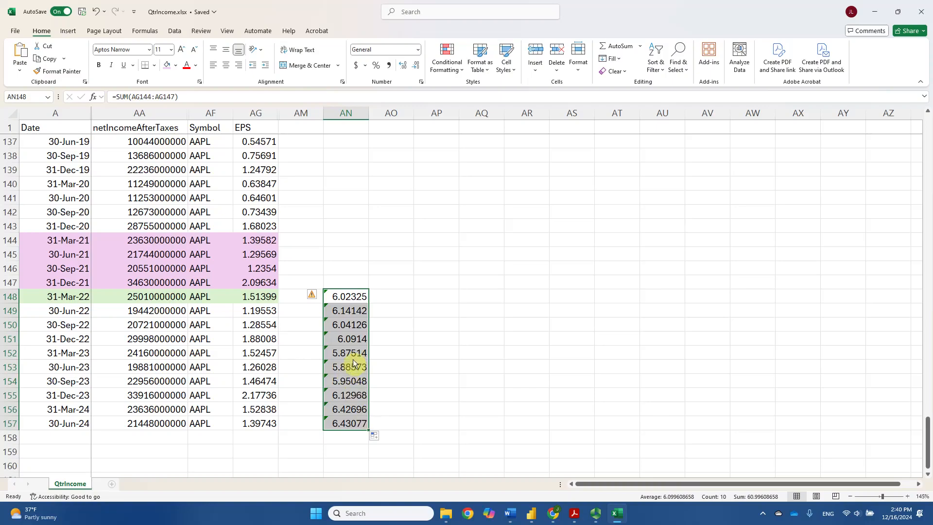
{"action": "left_click", "coordinate": [346, 354]}
{"action": "double_click", "coordinate": [342, 372]}
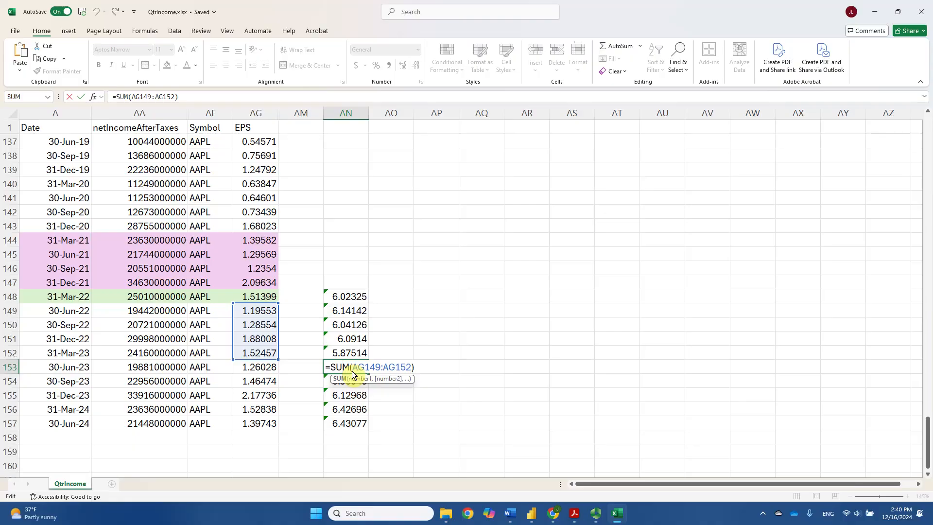
{"action": "key", "text": "Return"}
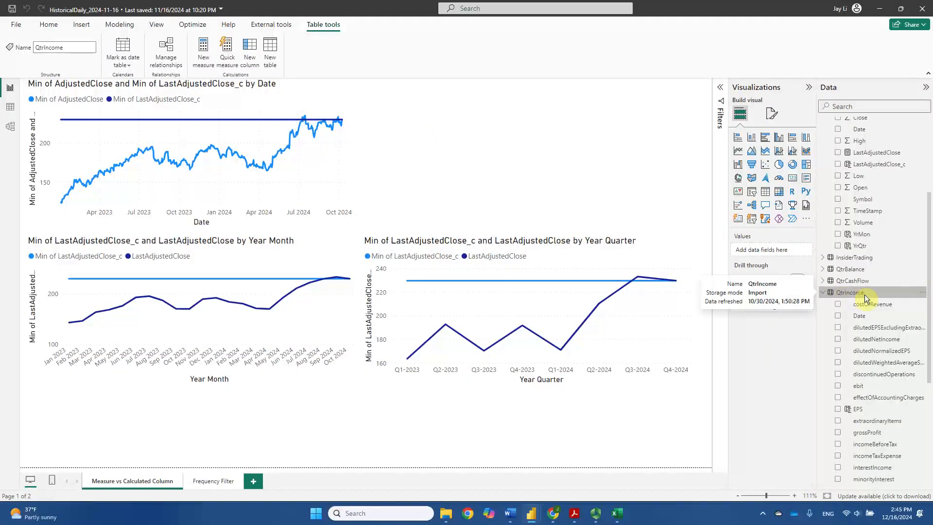
In Power BI, add a YrQtr calculated column to QtrIncome that joins the quarter and year of Date, using "\Q0" and "0000" formats
{"action": "left_click", "coordinate": [250, 61]}
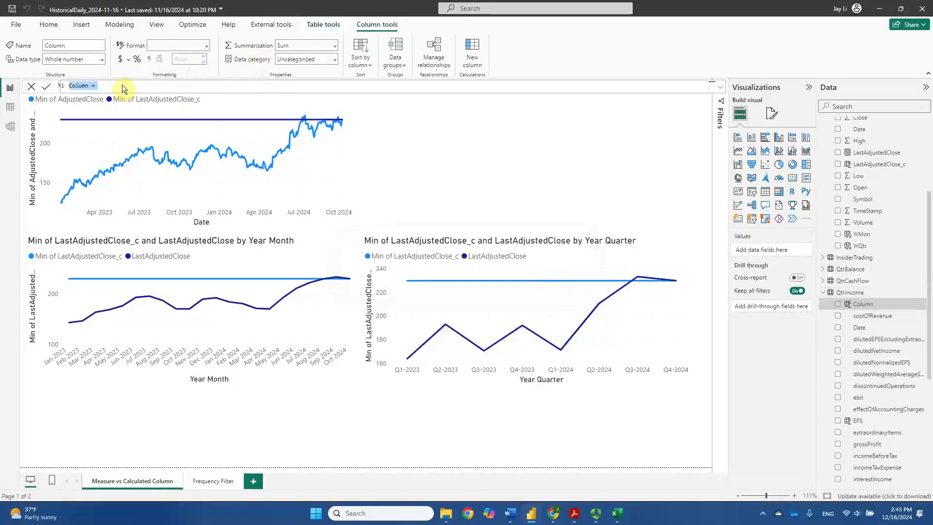
{"action": "type", "text": "YrQtr = VAR __QuarterNumber = QUARTER(QtrIncome[Date]) VAR __YearNumber = YEAR(QtrIncome[Date]) VAR v = FORMAT ( __QuarterNumber, \"\\Q0\" ) & \"-\" & FORMAT ( __YearNumber, \"0000\" ) RETURN v"}
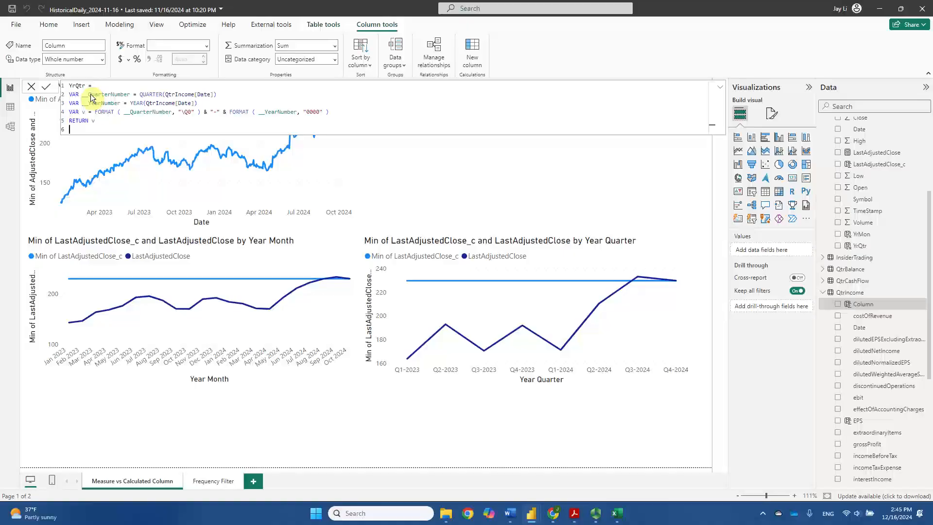
{"action": "scroll", "coordinate": [878, 196], "scroll_direction": "up", "scroll_amount": 3}
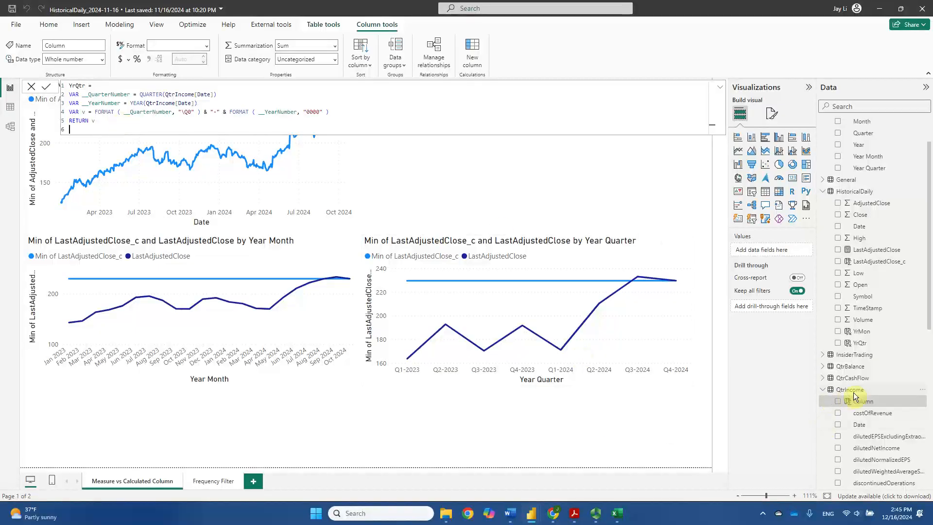
{"action": "left_click", "coordinate": [142, 122]}
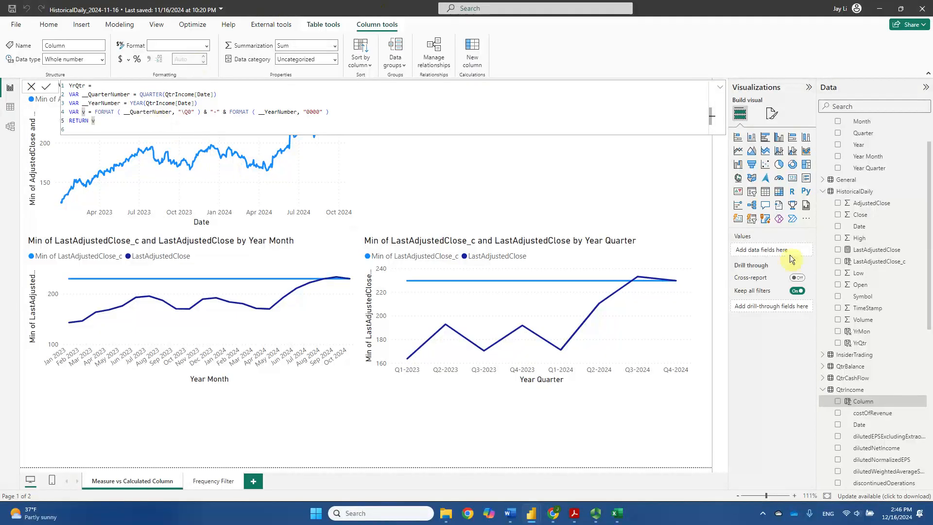
{"action": "left_click", "coordinate": [883, 401]}
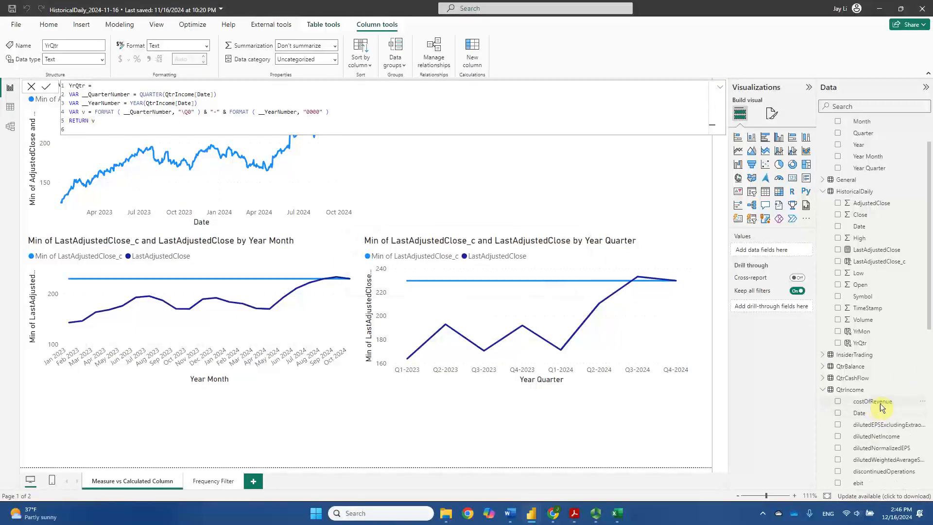
{"action": "scroll", "coordinate": [884, 388], "scroll_direction": "down", "scroll_amount": 5}
{"action": "scroll", "coordinate": [874, 365], "scroll_direction": "down", "scroll_amount": 6}
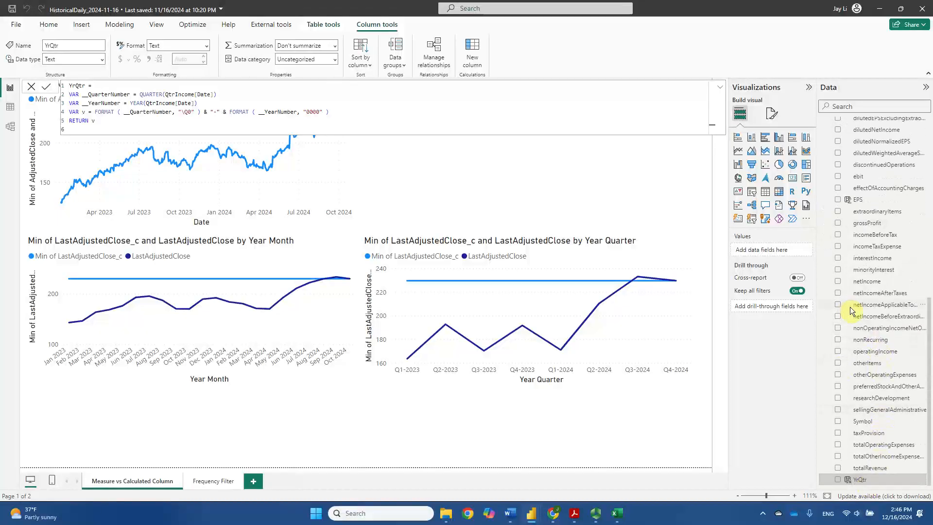
{"action": "scroll", "coordinate": [853, 308], "scroll_direction": "up", "scroll_amount": 3}
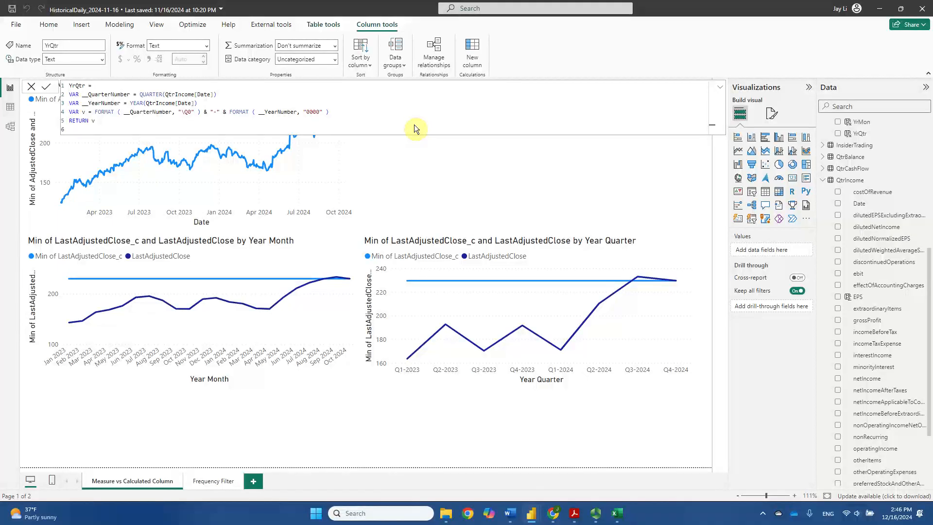
Start a new QtrIncome column with the EPSLastYr formula, using SUMX of EPS over WINDOW(-4, REL, -1, REL) ordered by Date and partitioned by Symbol
{"action": "left_click", "coordinate": [131, 122]}
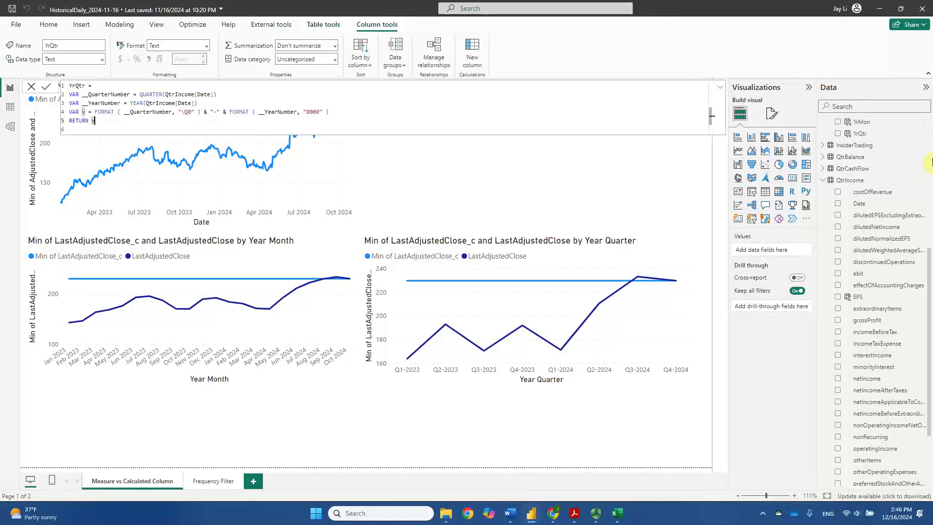
{"action": "left_click", "coordinate": [862, 183]}
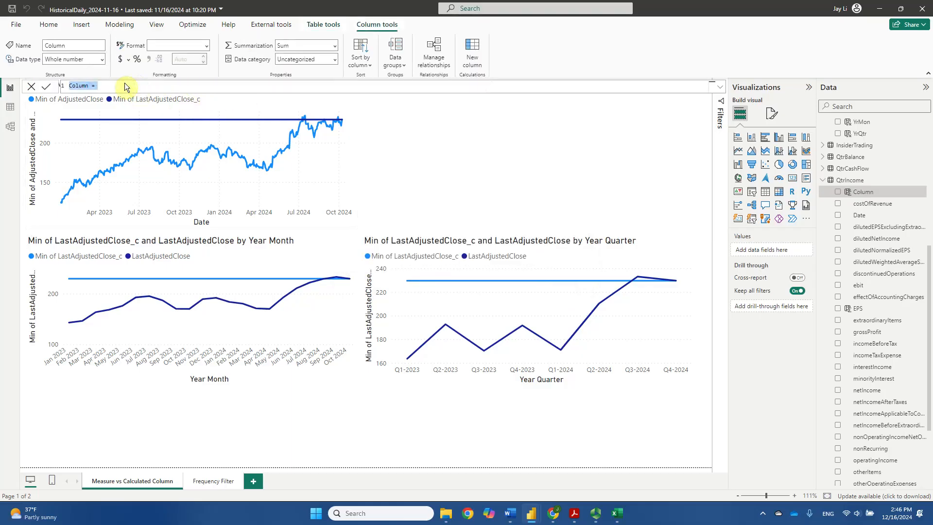
{"action": "type", "text": "EPSLastYr = VAR w = WINDOW(-4, REL, -1, REL, QtrIncome, ORDERBY(QtrIncome[Date], ASC), DEFAULT, PARTITIONBY(QtrIncome[Symbol]), MATCHBY(QtrIncome[Symbol], QtrIncome[Date])) VAR e = SUMX(w, QtrIncome[EPS]) RETURN e"}
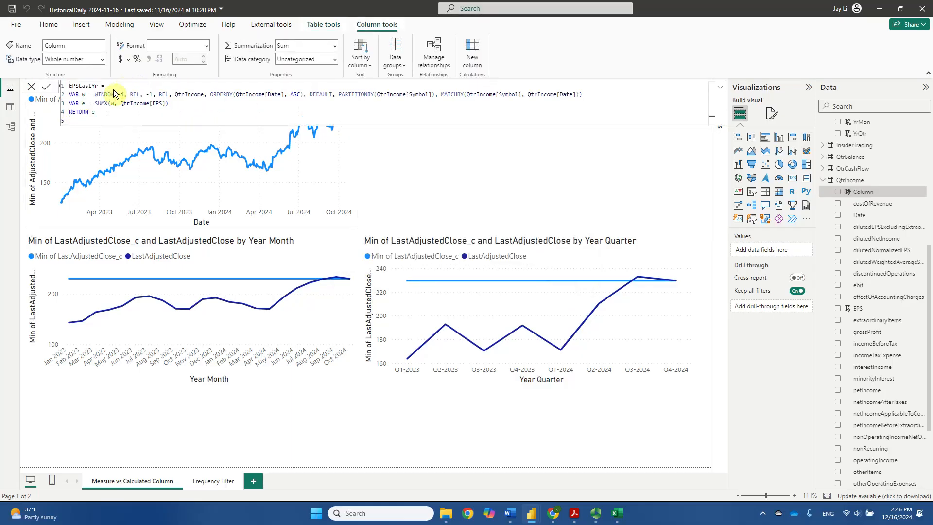
{"action": "left_click", "coordinate": [104, 112]}
{"action": "left_click", "coordinate": [97, 120]}
Examine the EPSLastYr formula's WINDOW function: its table, MATCHBY, PARTITIONBY and ORDERBY clauses, and the -4, REL, -1, REL arguments
{"action": "double_click", "coordinate": [115, 94]}
{"action": "mouse_move", "coordinate": [126, 141]}
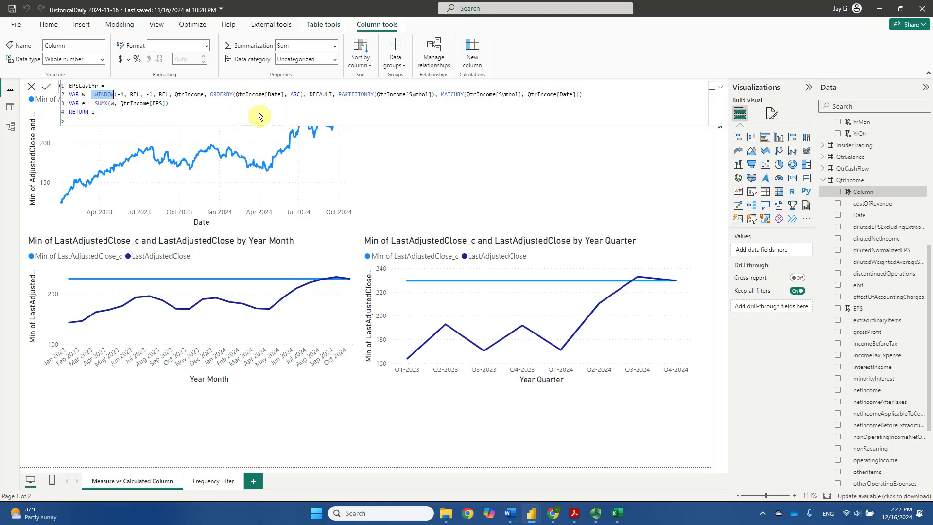
{"action": "left_click_drag", "start_coordinate": [175, 94], "coordinate": [204, 95]}
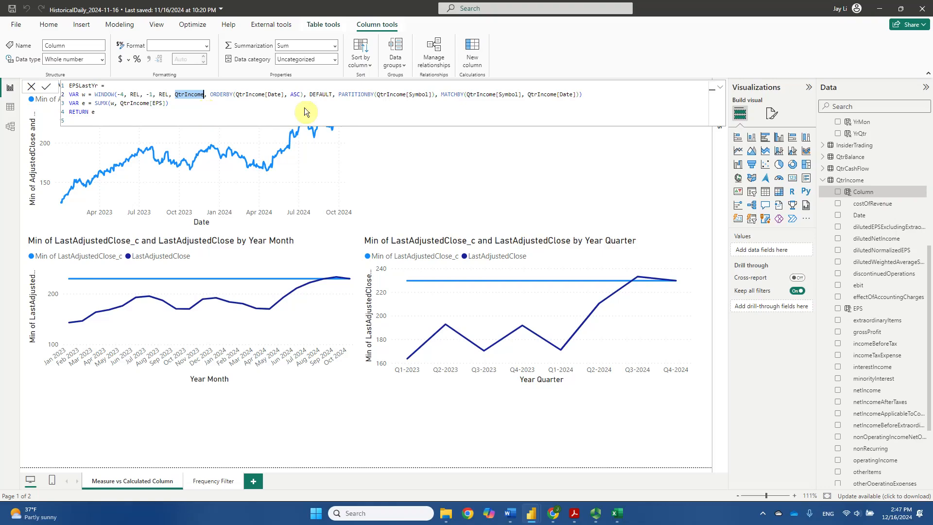
{"action": "left_click_drag", "start_coordinate": [441, 95], "coordinate": [578, 91]}
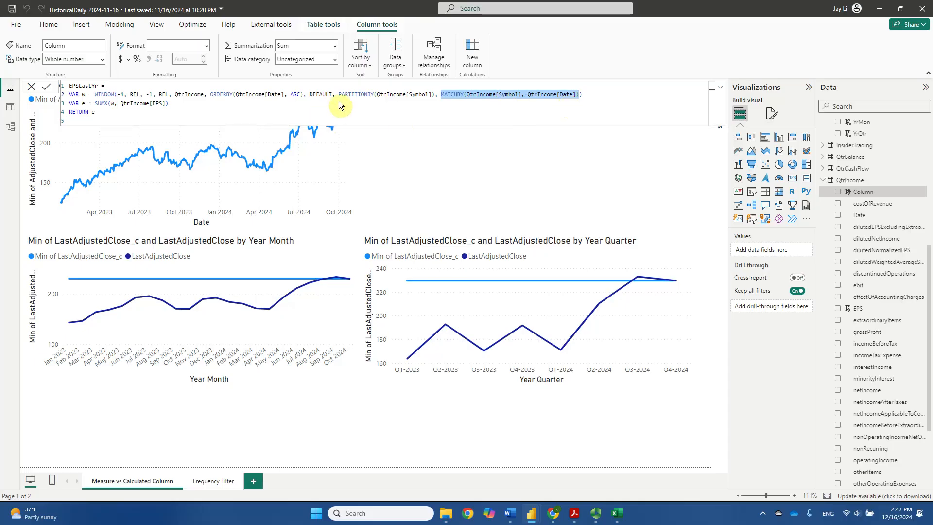
{"action": "left_click_drag", "start_coordinate": [339, 100], "coordinate": [432, 98]}
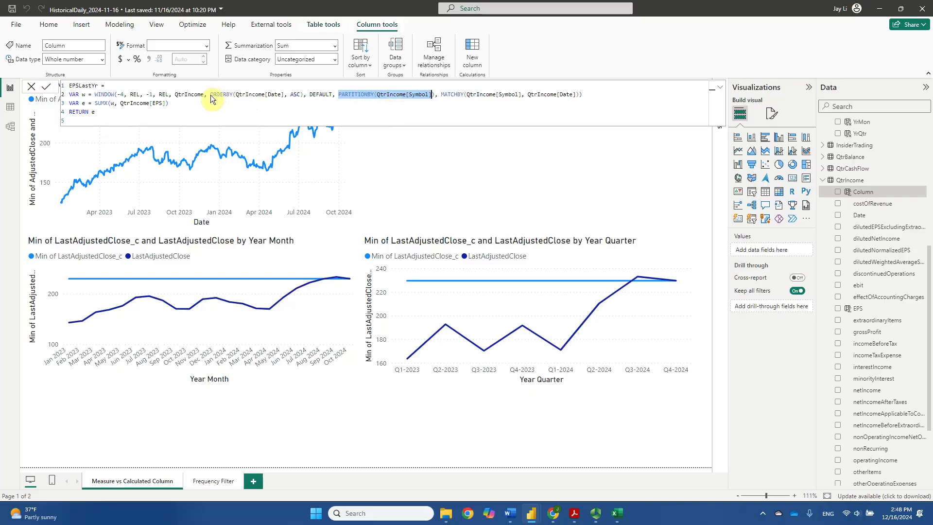
{"action": "left_click_drag", "start_coordinate": [210, 94], "coordinate": [305, 95]}
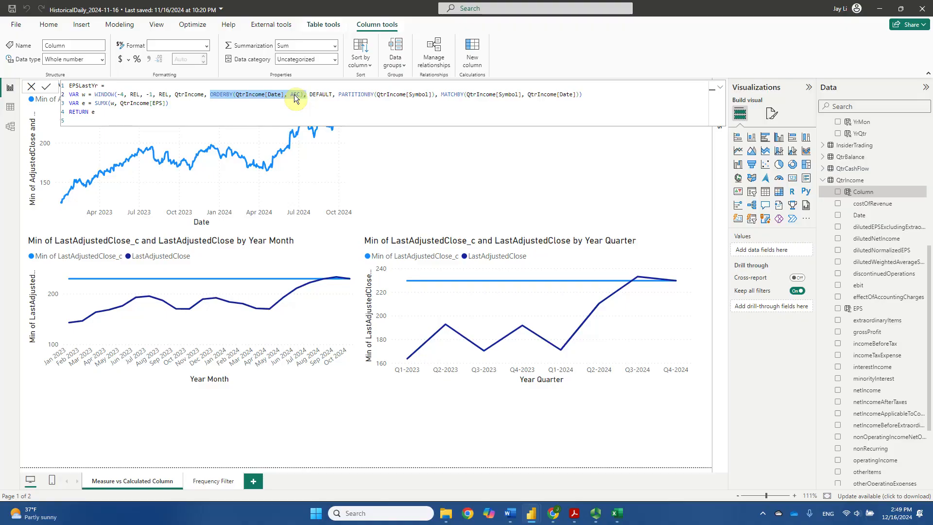
{"action": "double_click", "coordinate": [99, 94]}
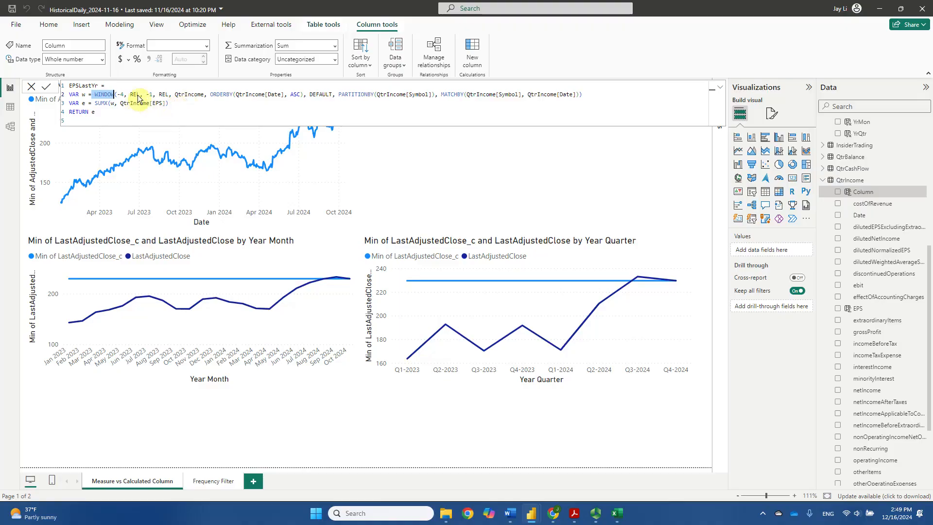
{"action": "left_click_drag", "start_coordinate": [116, 95], "coordinate": [172, 96]}
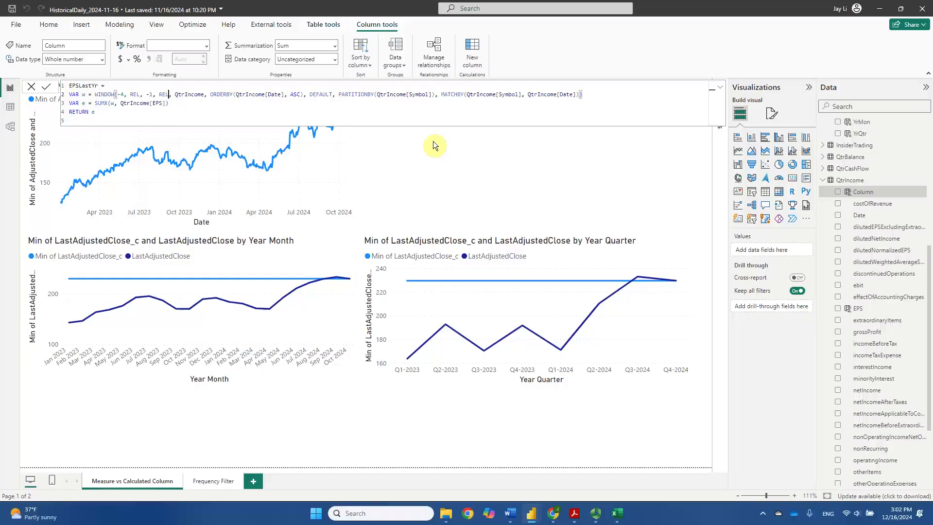
{"action": "double_click", "coordinate": [164, 95]}
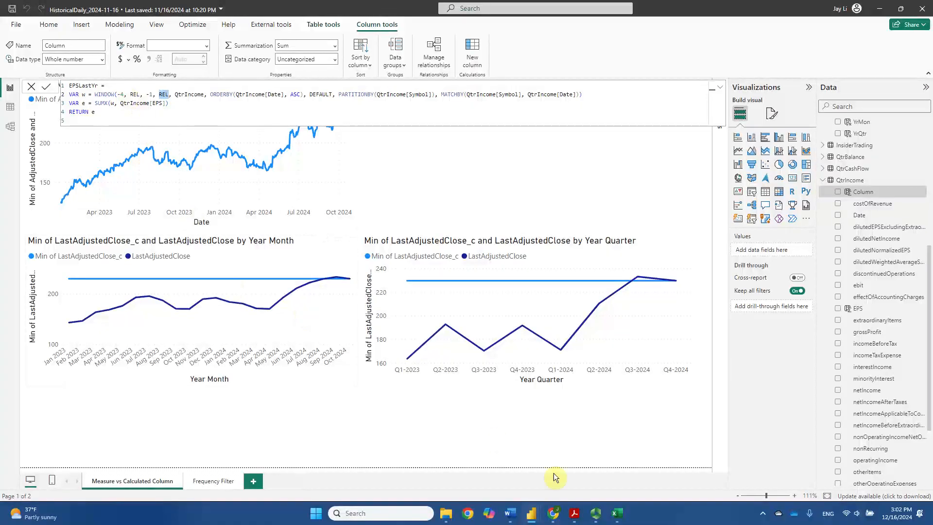
In Excel, compare the 31-Mar-22 row with the four preceding quarters, then examine the first REL argument of WINDOW in Power BI
{"action": "left_click", "coordinate": [618, 515]}
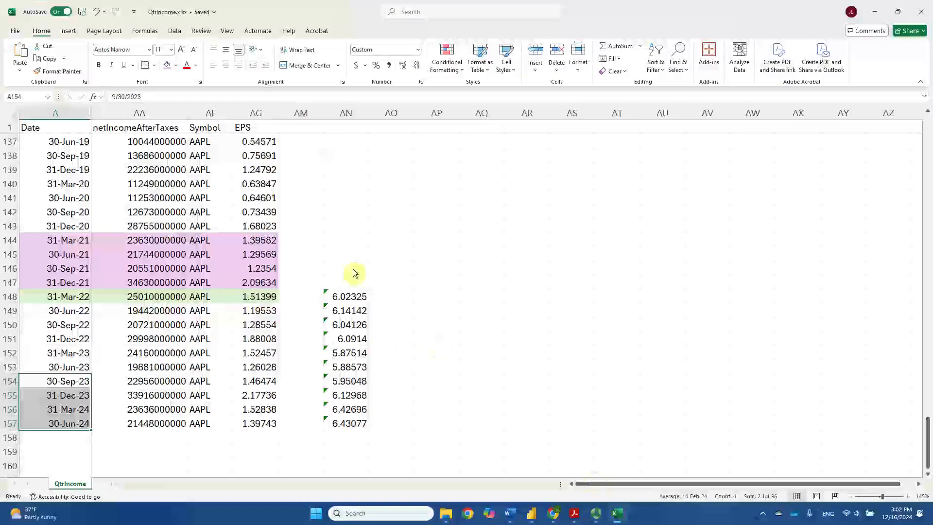
{"action": "left_click_drag", "start_coordinate": [57, 296], "coordinate": [249, 299]}
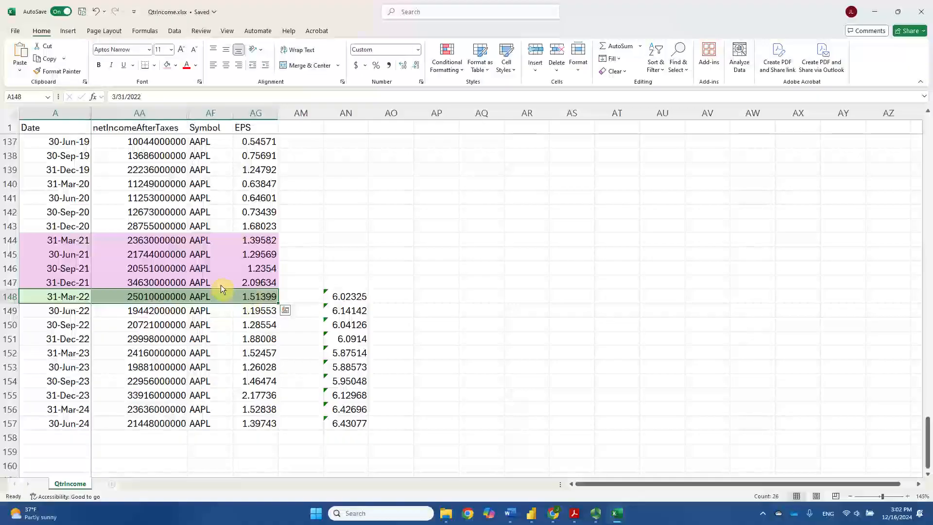
{"action": "left_click_drag", "start_coordinate": [68, 283], "coordinate": [268, 286]}
{"action": "left_click_drag", "start_coordinate": [68, 240], "coordinate": [266, 241]}
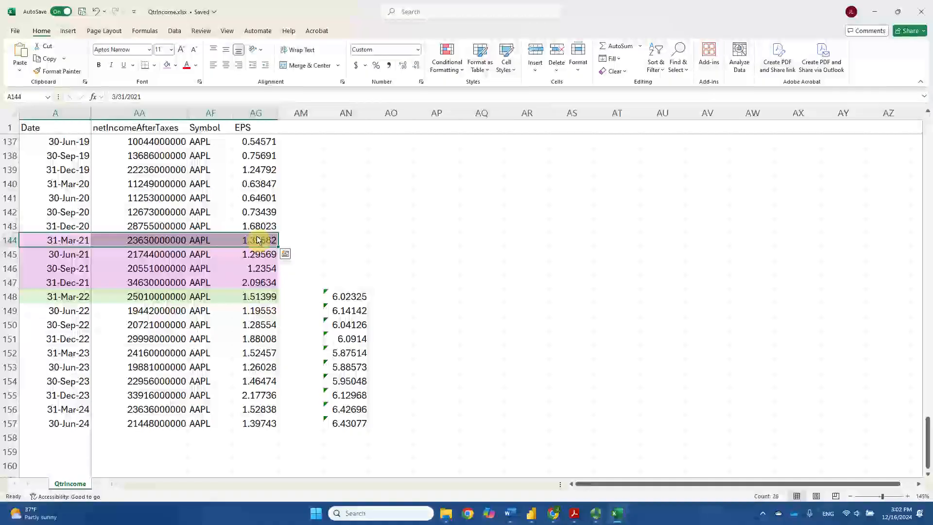
{"action": "left_click", "coordinate": [54, 242]}
{"action": "left_click_drag", "start_coordinate": [54, 241], "coordinate": [272, 282]}
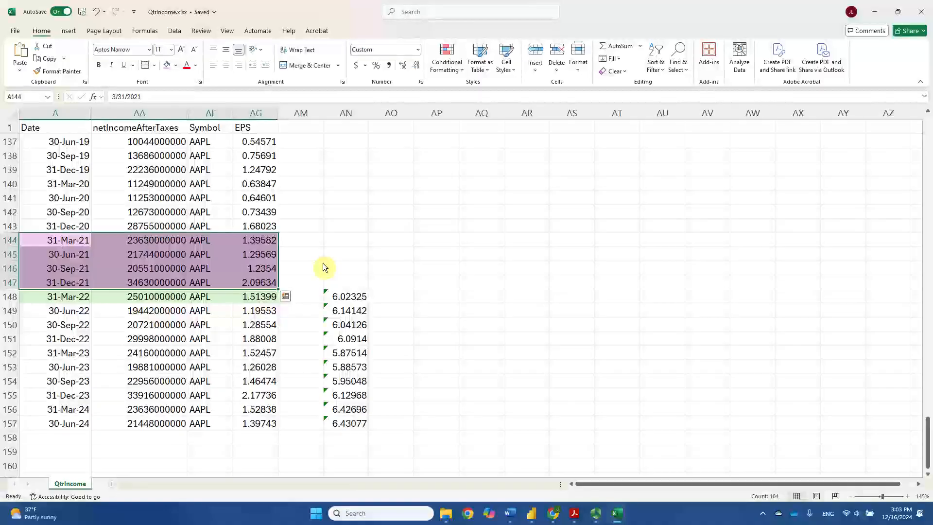
{"action": "key", "text": "alt+Tab"}
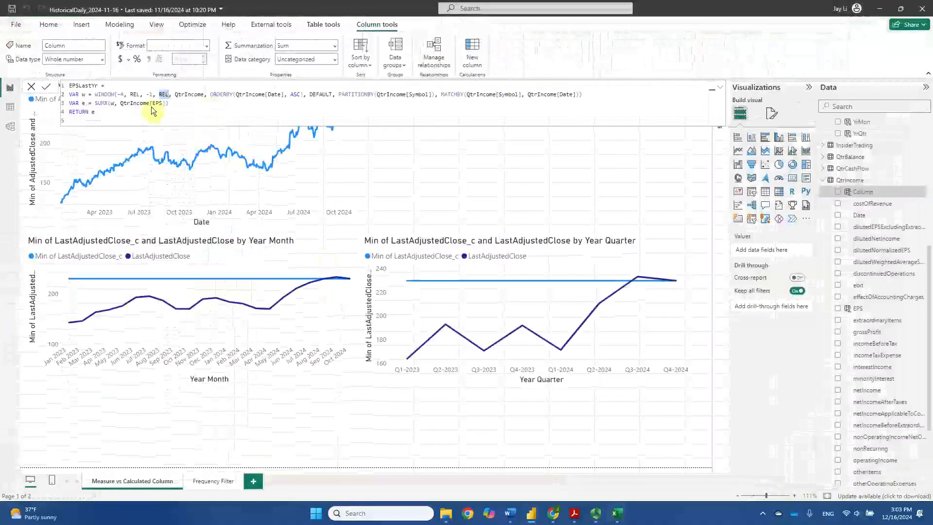
{"action": "double_click", "coordinate": [134, 95]}
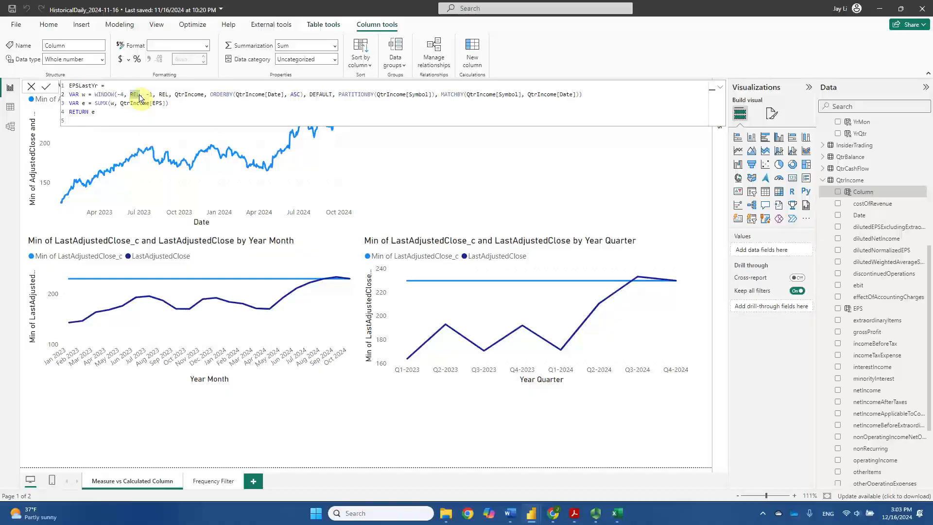
Replace both REL arguments of the WINDOW function in the EPSLastYr formula with ABS
{"action": "type", "text": "ABS"}
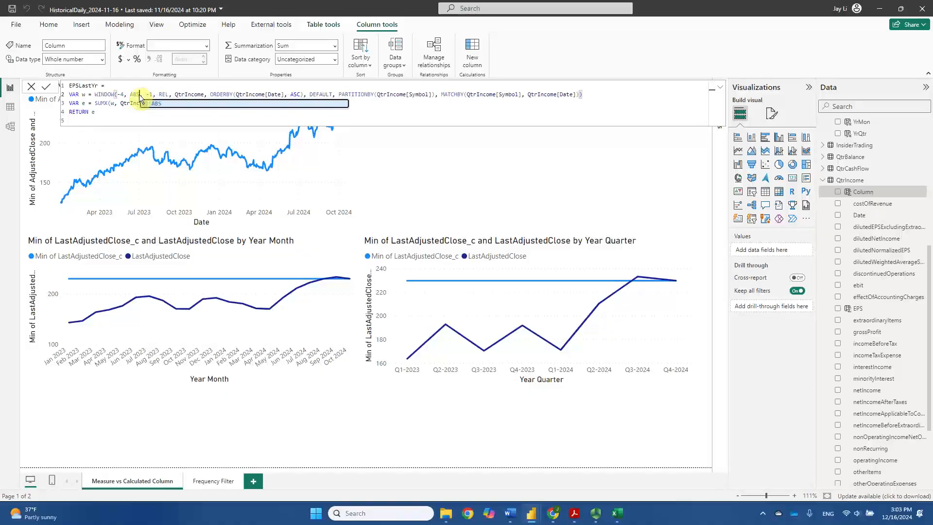
{"action": "double_click", "coordinate": [164, 94]}
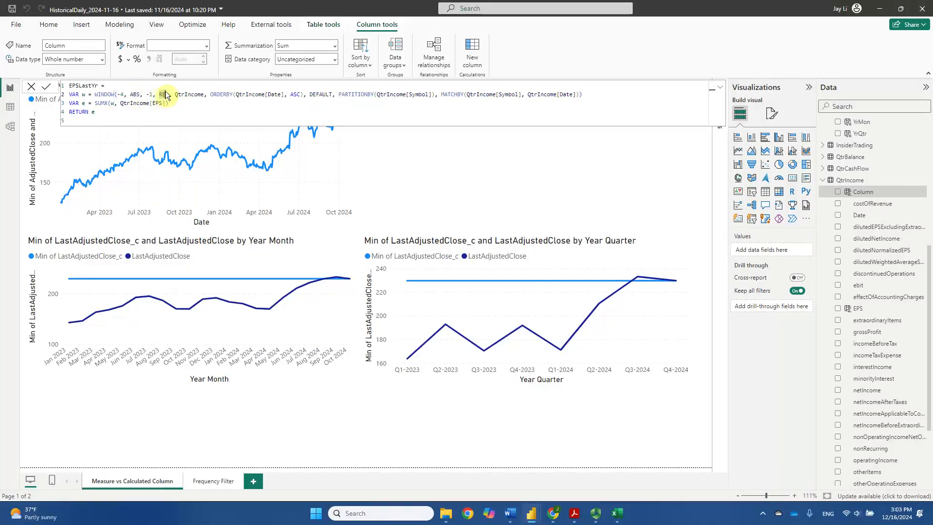
{"action": "type", "text": "ABS"}
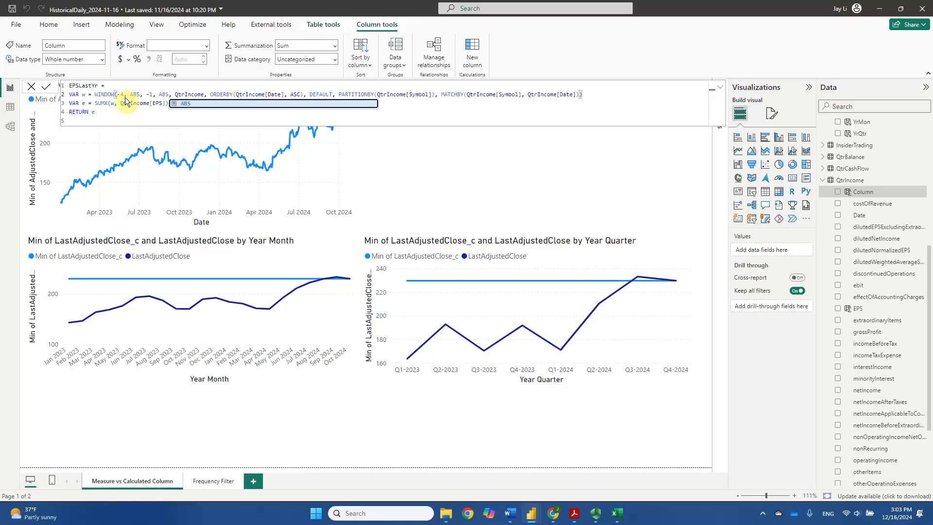
Switch to Excel and examine the 31-Mar-22 row from Date through EPS as the current row
{"action": "left_click", "coordinate": [617, 513]}
{"action": "left_click", "coordinate": [44, 304]}
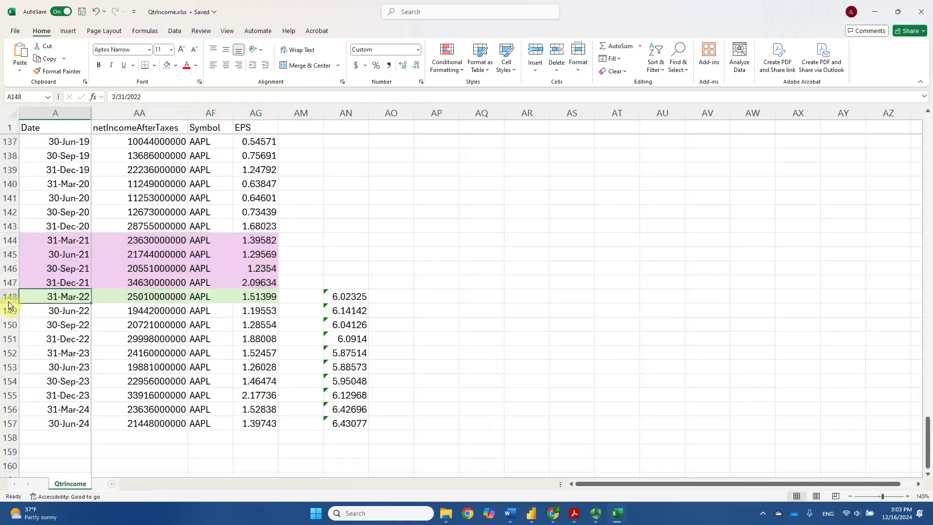
{"action": "left_click_drag", "start_coordinate": [41, 296], "coordinate": [278, 302]}
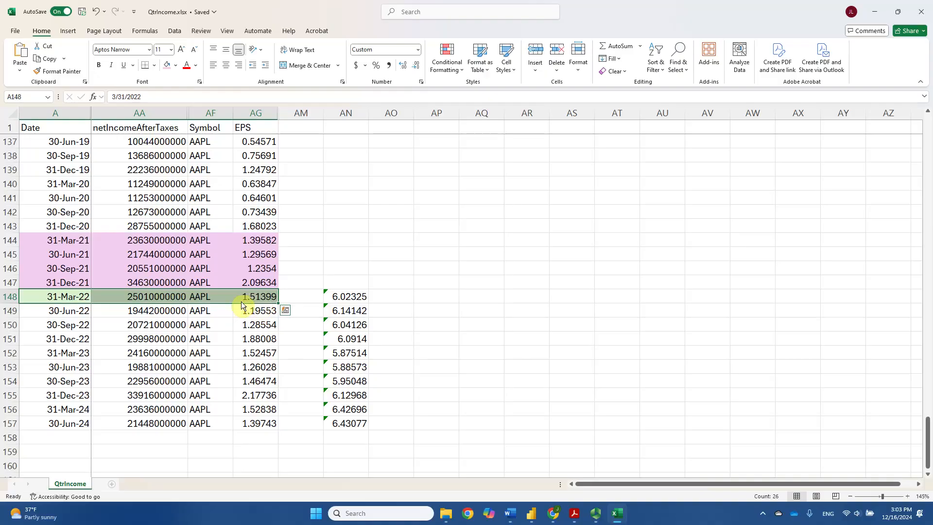
{"action": "left_click", "coordinate": [220, 297]}
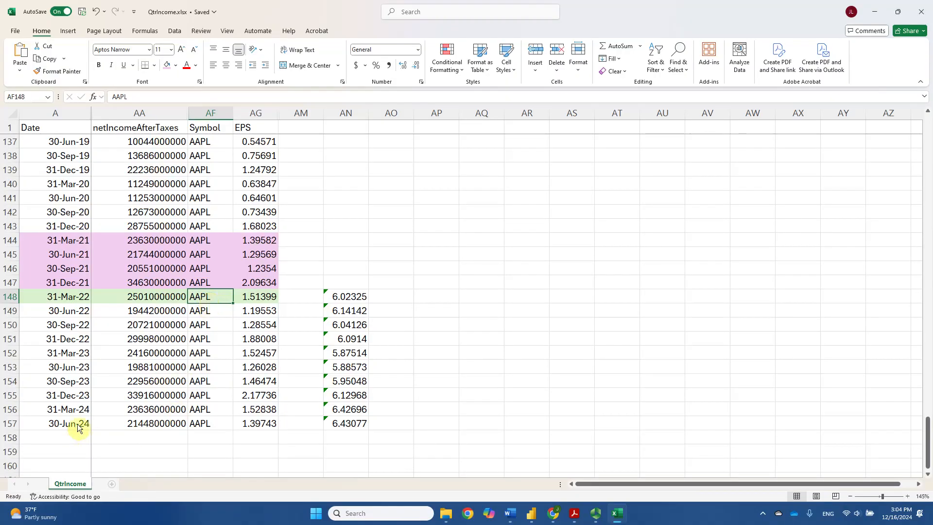
Examine the last four AAPL quarters, 30-Sep-23 through 30-Jun-24, and the final 30-Jun-24 row
{"action": "left_click_drag", "start_coordinate": [77, 426], "coordinate": [80, 390]}
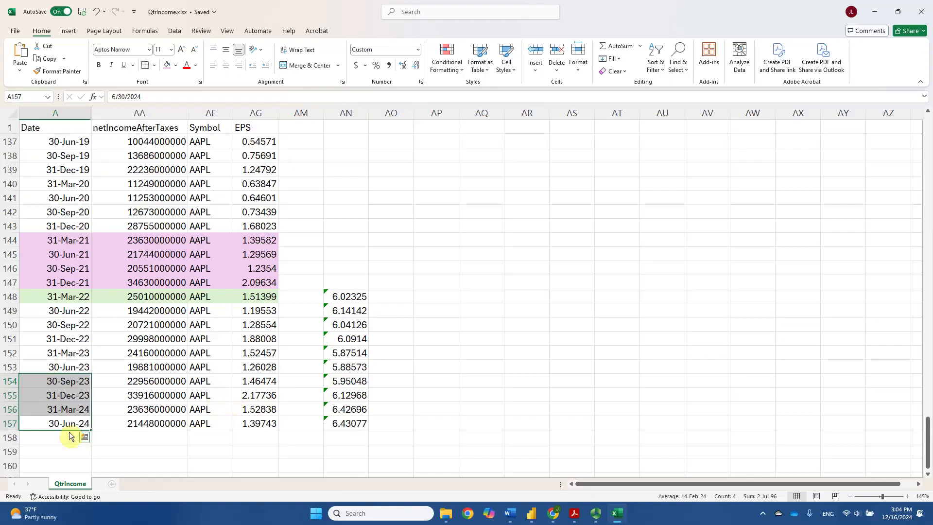
{"action": "left_click", "coordinate": [53, 383]}
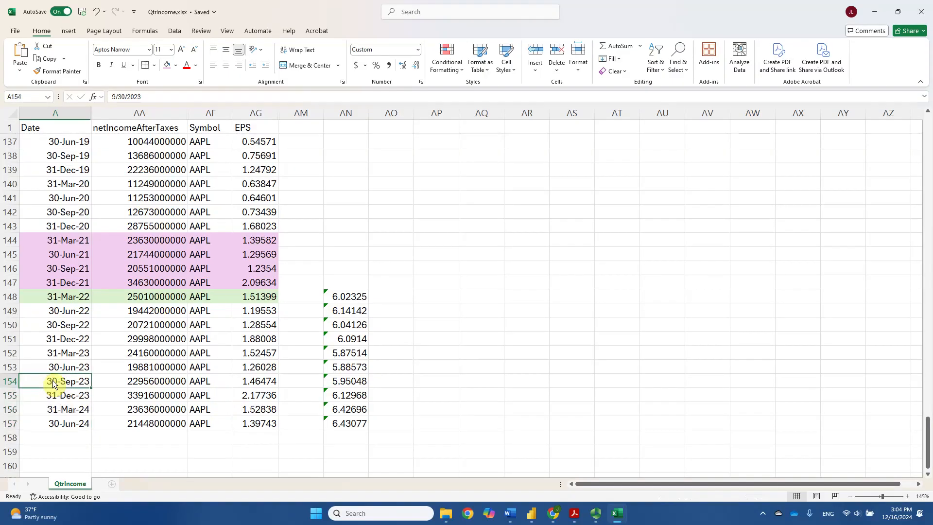
{"action": "left_click", "coordinate": [43, 426]}
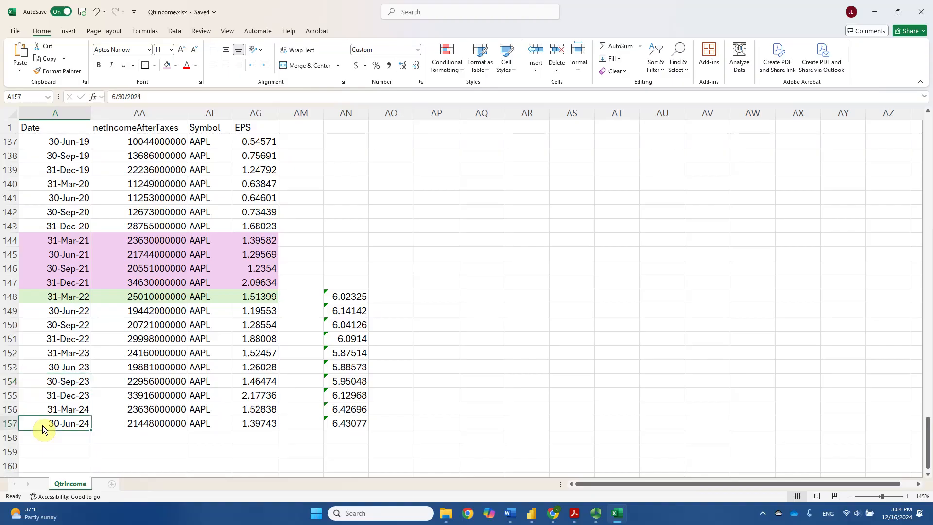
{"action": "left_click_drag", "start_coordinate": [51, 382], "coordinate": [58, 424]}
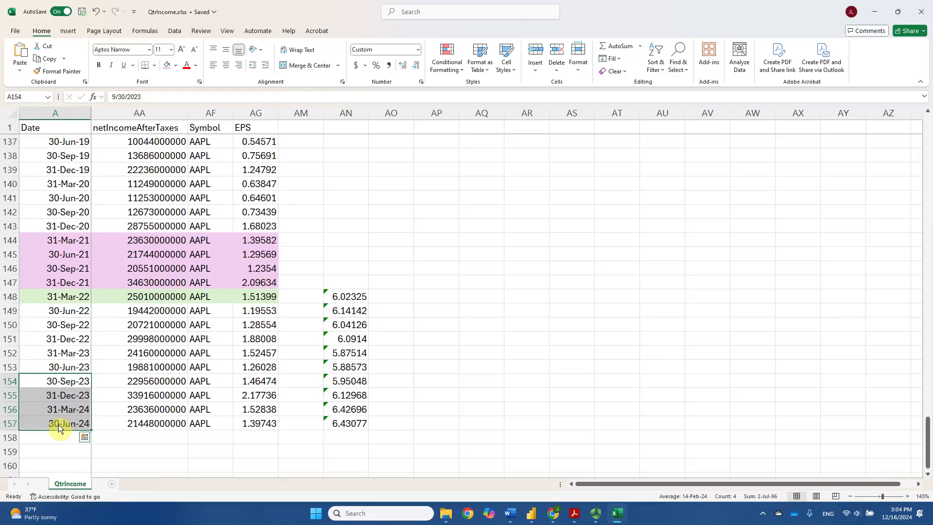
{"action": "left_click_drag", "start_coordinate": [59, 425], "coordinate": [249, 425]}
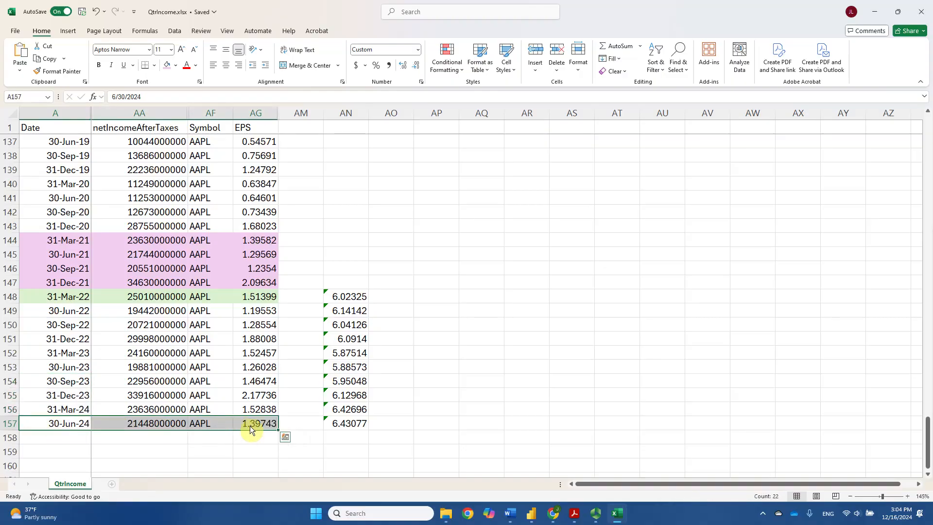
Compare the -4, ABS arguments of WINDOW in Power BI with the 30-Sep-23 row in Excel
{"action": "key", "text": "alt+Tab"}
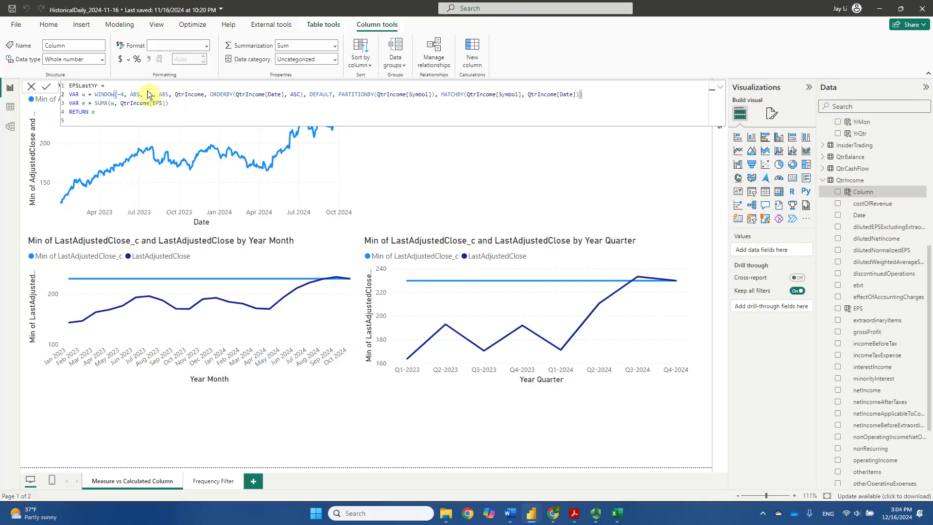
{"action": "left_click_drag", "start_coordinate": [117, 94], "coordinate": [140, 95]}
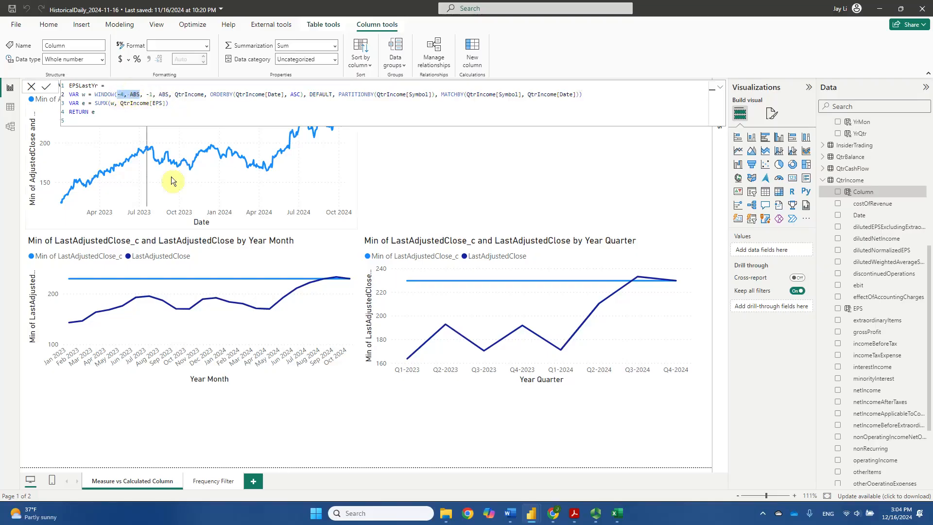
{"action": "key", "text": "alt+Tab"}
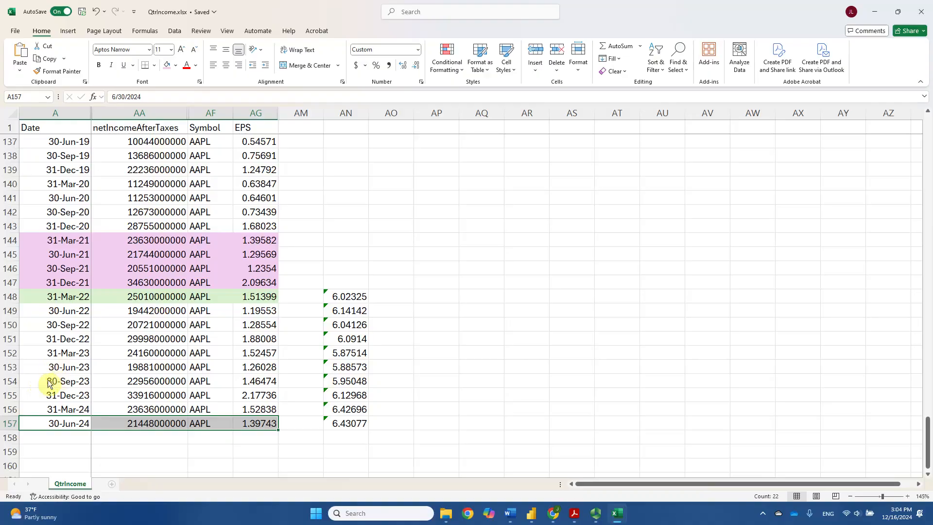
{"action": "left_click_drag", "start_coordinate": [50, 380], "coordinate": [277, 382]}
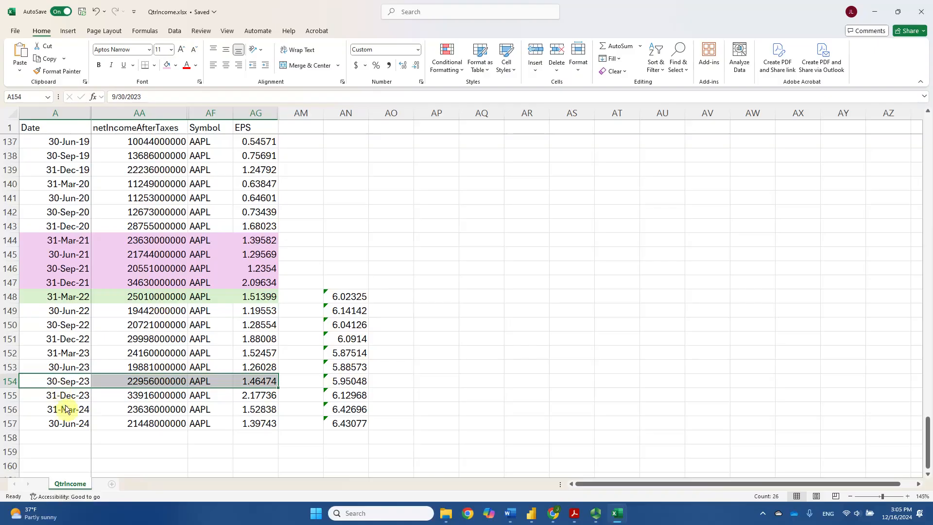
{"action": "key", "text": "alt+Tab"}
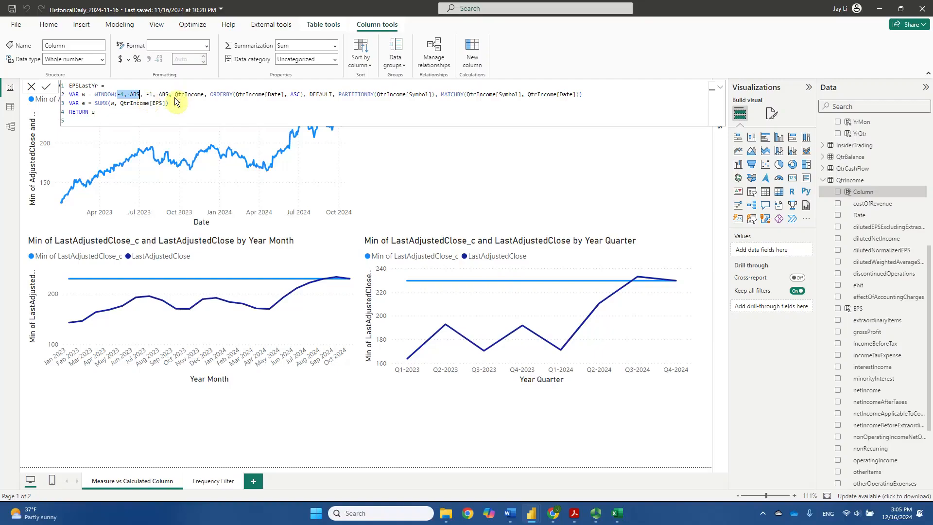
{"action": "mouse_move", "coordinate": [142, 131]}
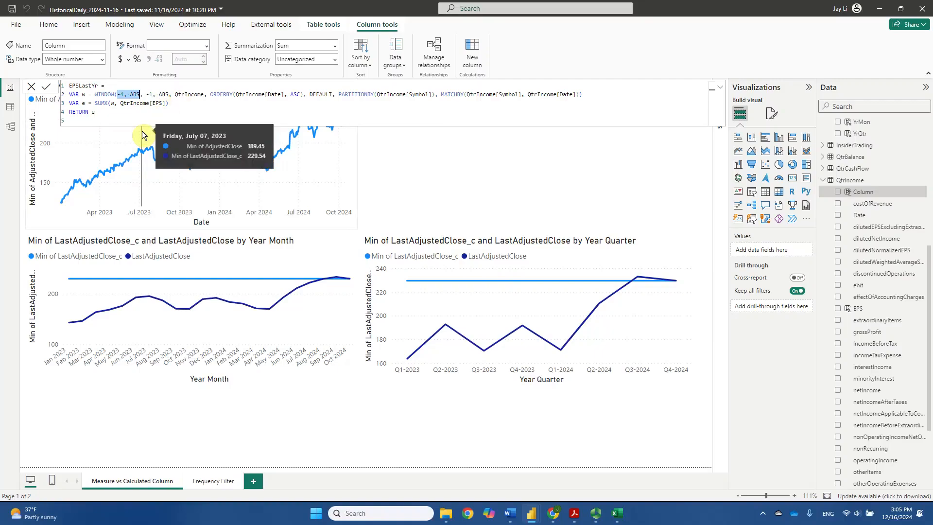
In Excel, fill the 30-Sep-23 to 30-Jun-24 rows from Date through EPS with standard orange
{"action": "key", "text": "alt+Tab"}
{"action": "left_click_drag", "start_coordinate": [66, 381], "coordinate": [274, 421]}
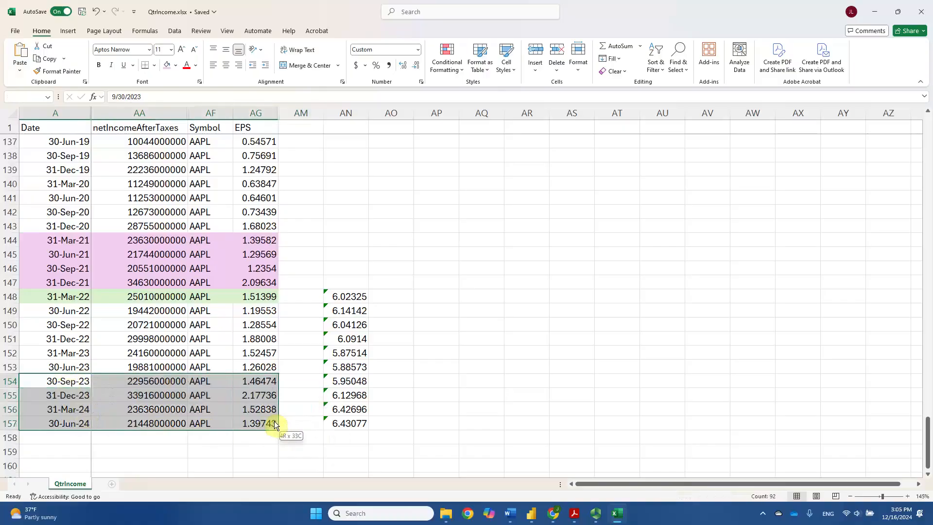
{"action": "left_click", "coordinate": [176, 65]}
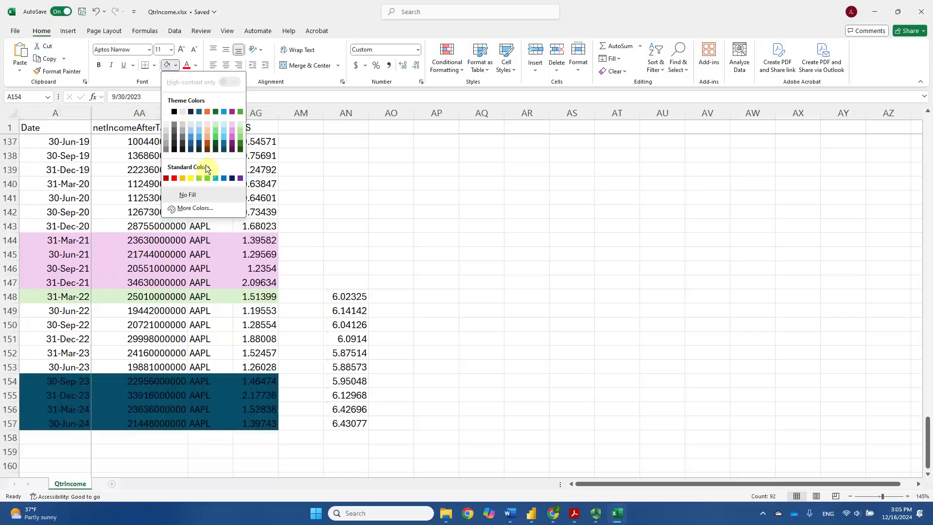
{"action": "left_click", "coordinate": [180, 179]}
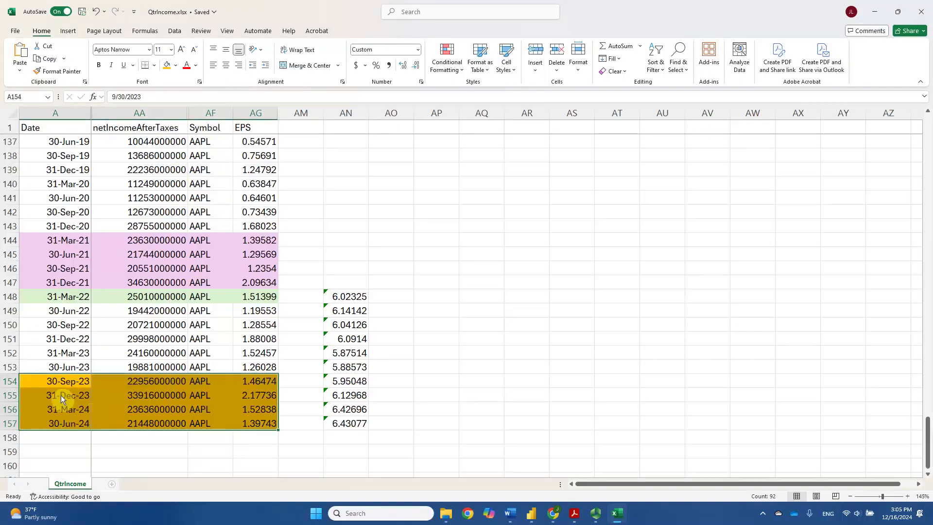
In Power BI, change both ABS arguments of the EPSLastYr formula's WINDOW function to REL
{"action": "key", "text": "alt+Tab"}
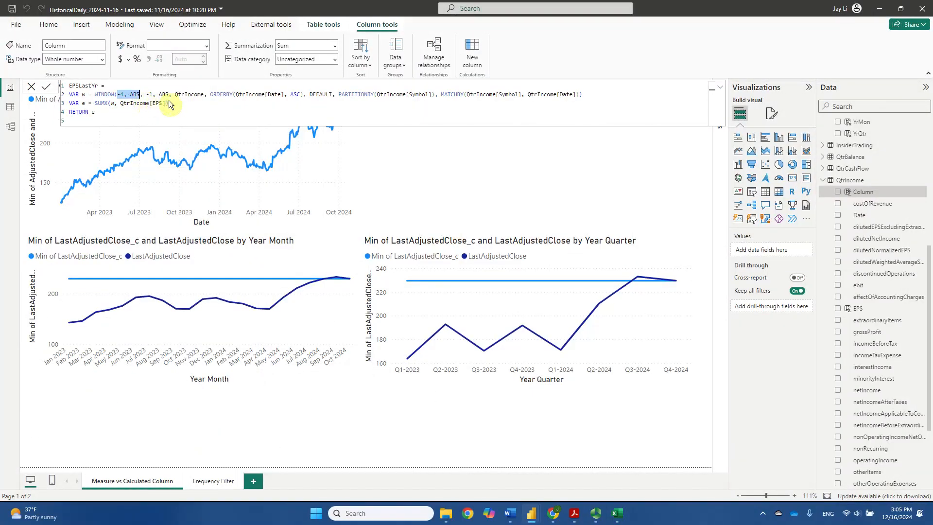
{"action": "key", "text": "End"}
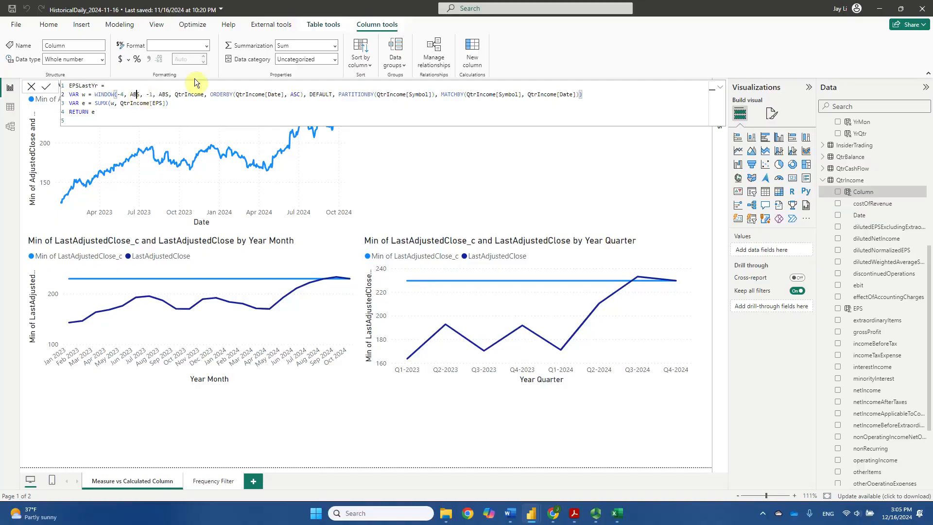
{"action": "key", "text": "BackSpace"}
{"action": "key", "text": "BackSpace"}
{"action": "key", "text": "BackSpace"}
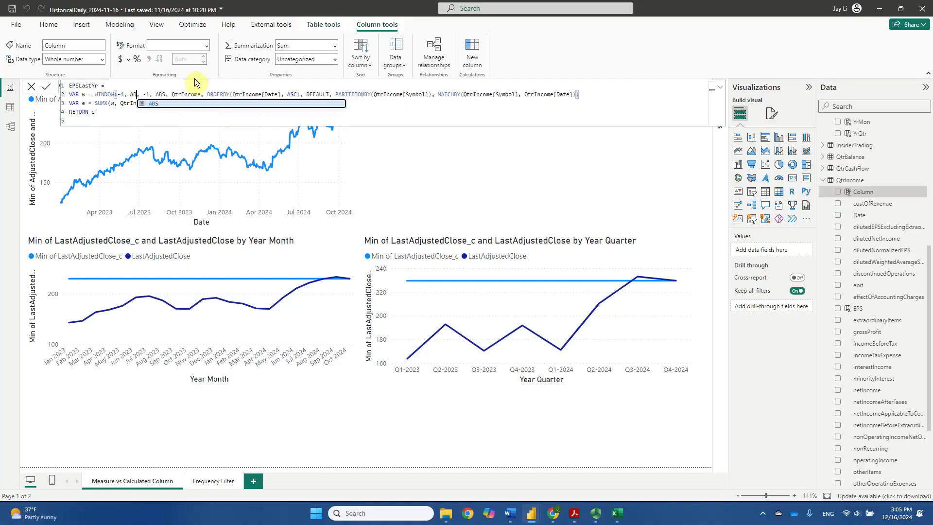
{"action": "type", "text": "RL"}
{"action": "key", "text": "BackSpace"}
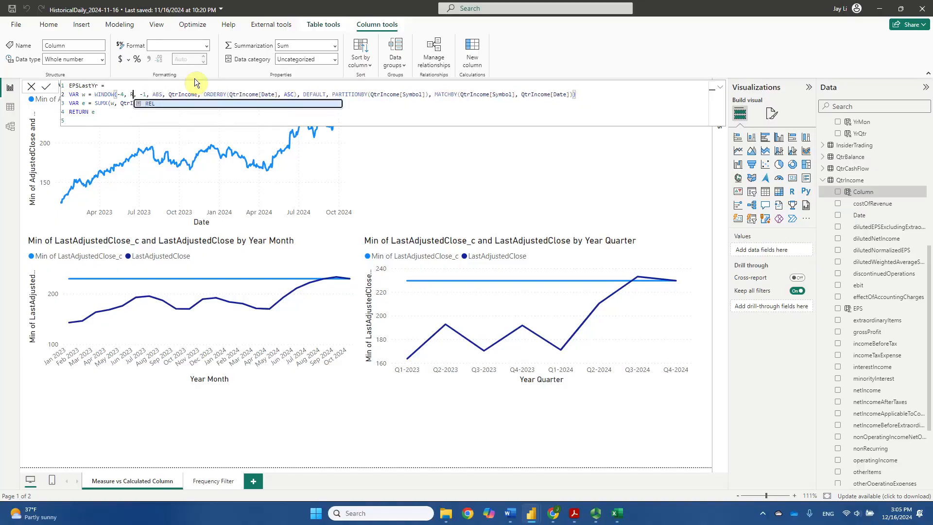
{"action": "type", "text": "EL"}
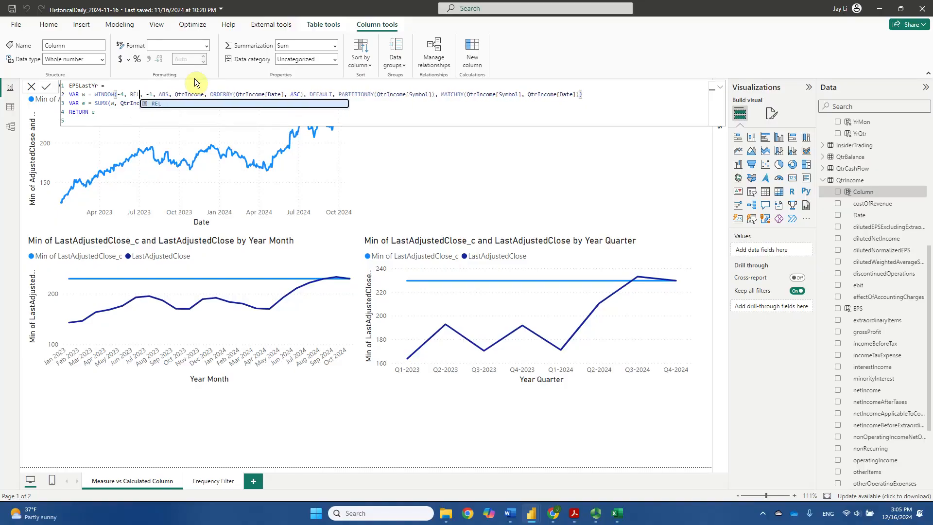
{"action": "double_click", "coordinate": [159, 95]}
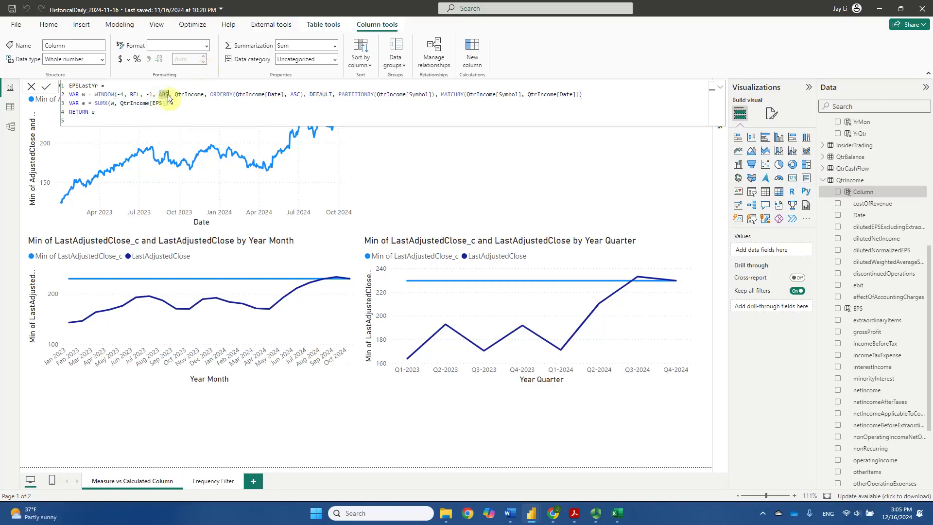
{"action": "type", "text": "REL"}
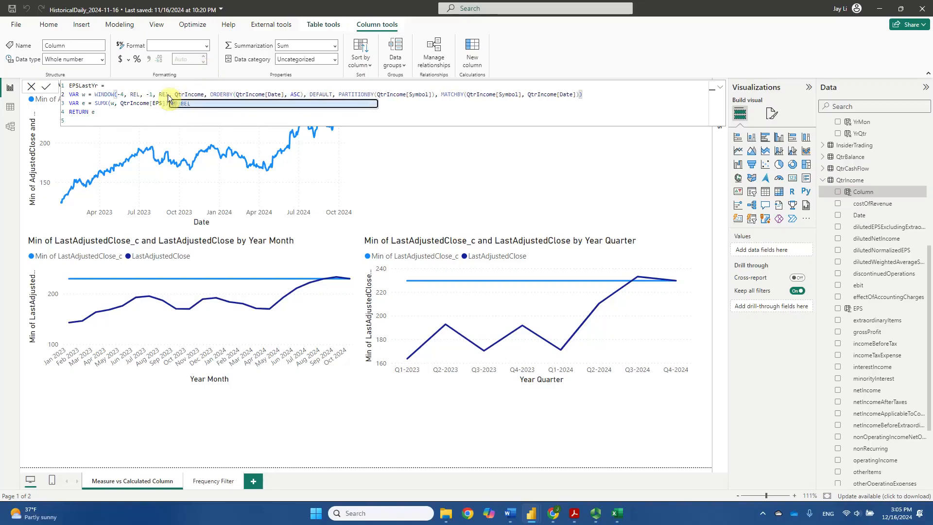
{"action": "left_click", "coordinate": [117, 112]}
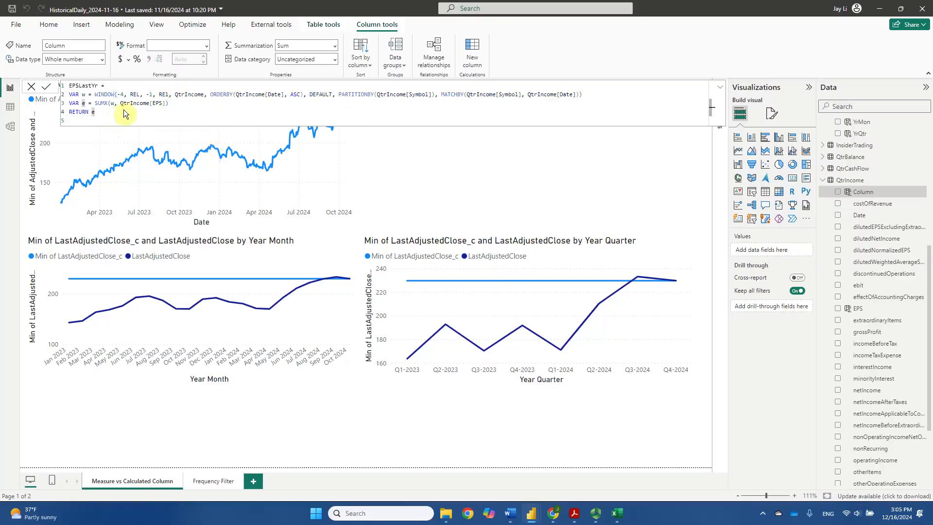